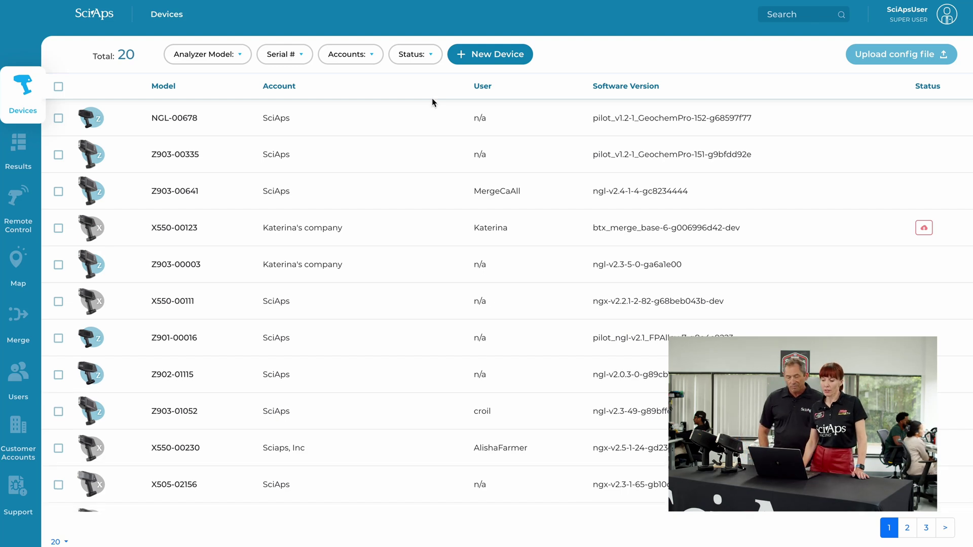
- Start a new device, trying X505 and Z903 before choosing PowerHouseX, then view the user profile
click(492, 55)
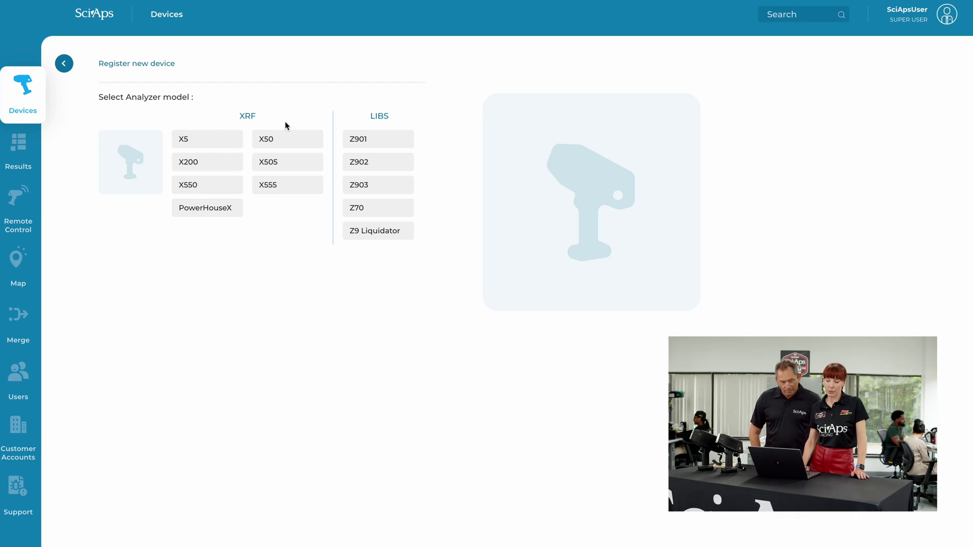
click(265, 166)
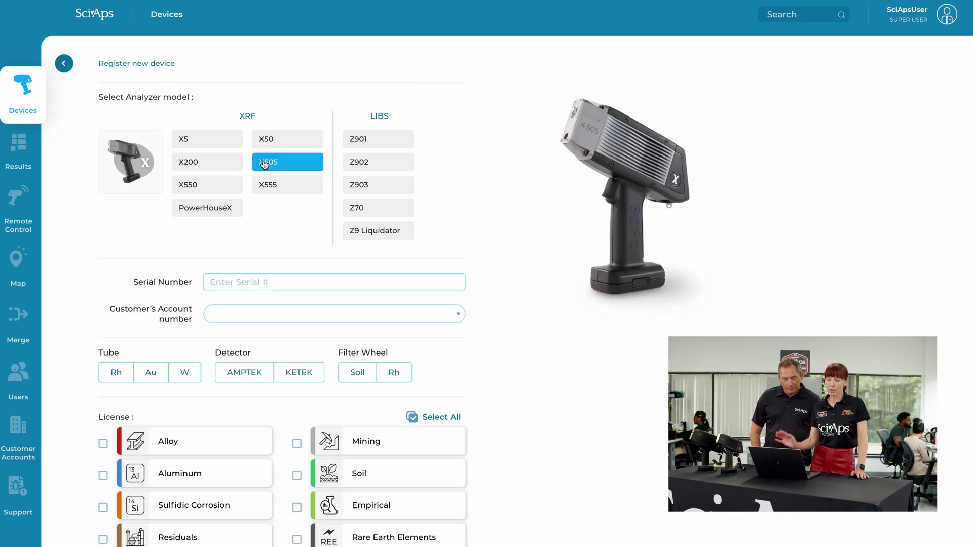
click(389, 190)
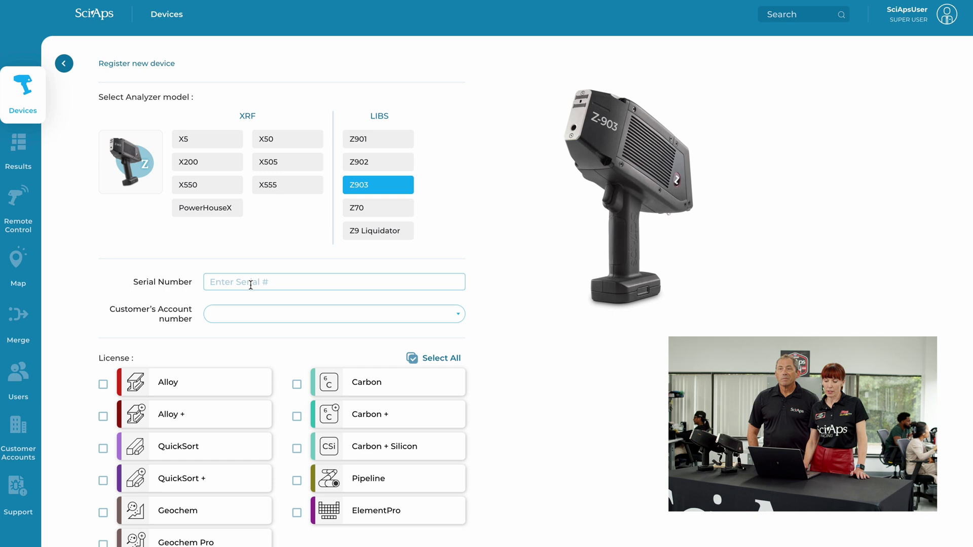
click(246, 313)
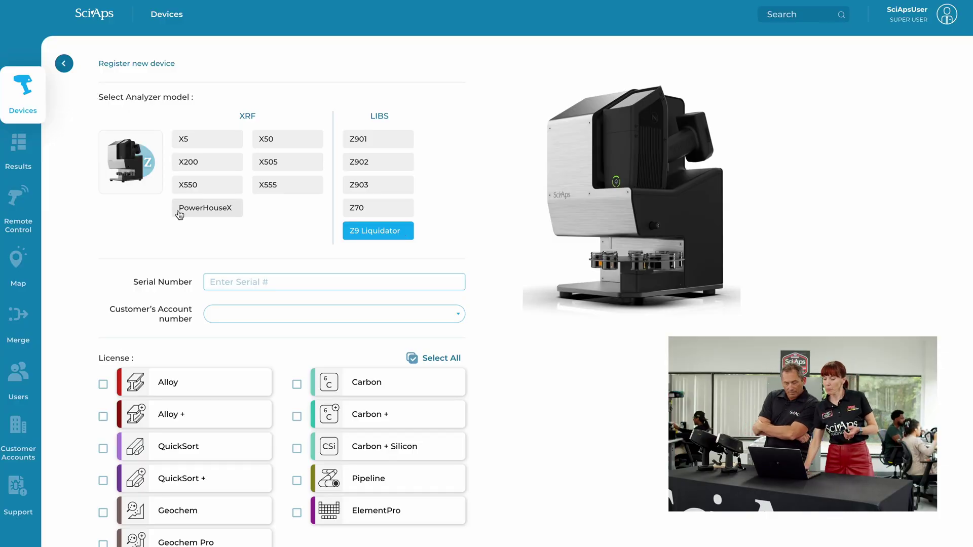
click(204, 214)
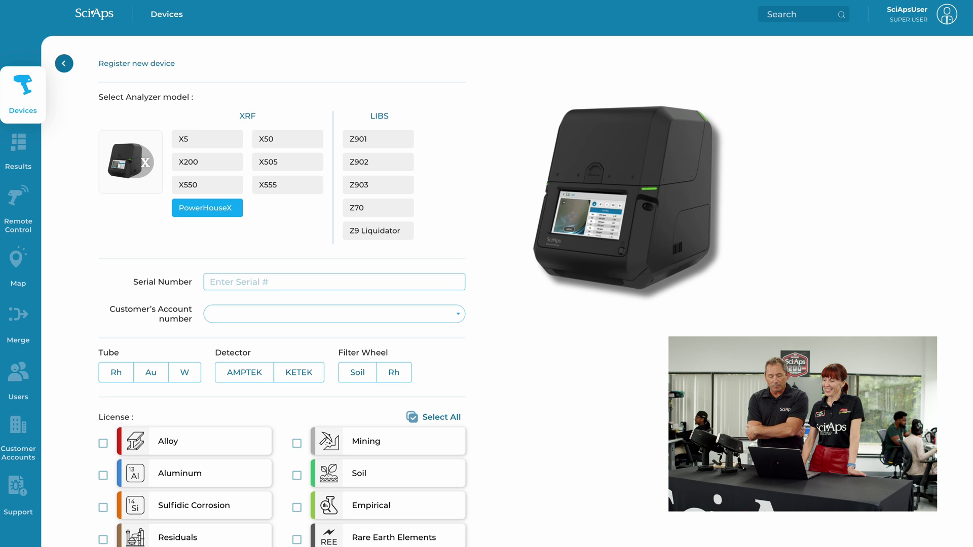
click(948, 15)
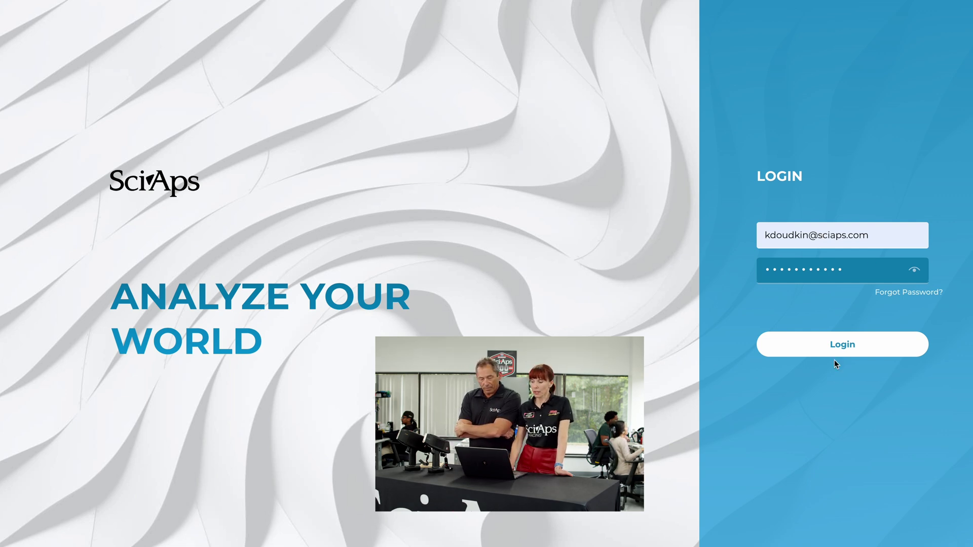
- Sign in with the filled-in credentials to reach the six-analyzer device list
click(813, 348)
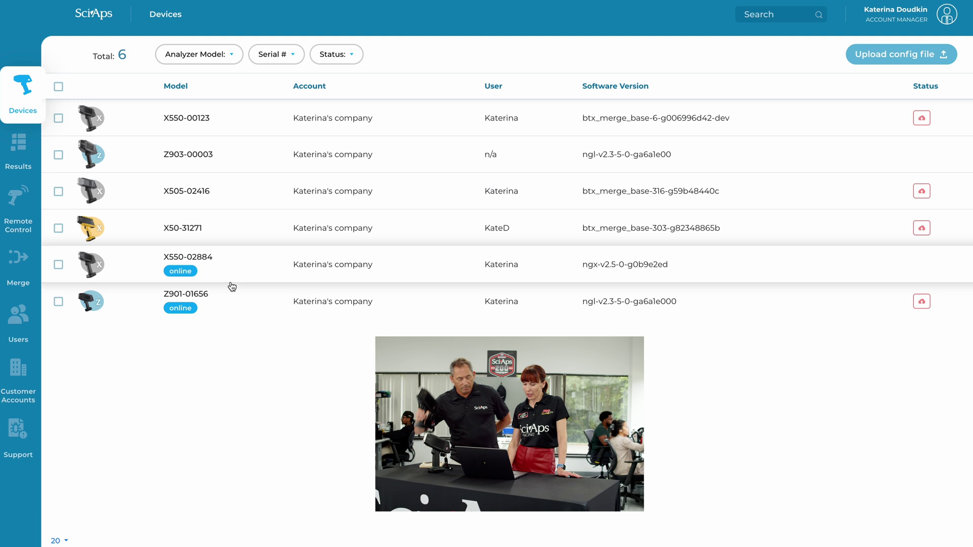
- Preview analyzer Z901-01656 and open its Details page of test results
click(249, 307)
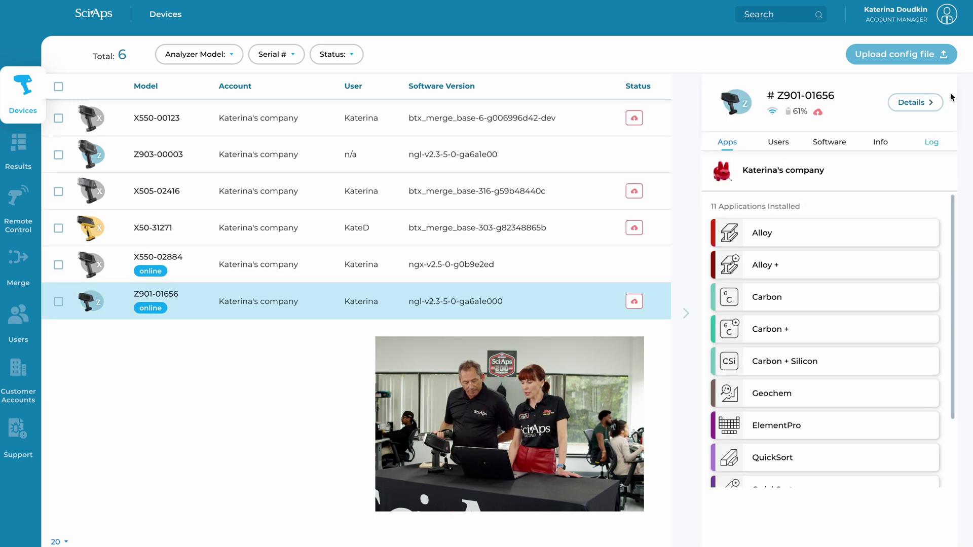
click(911, 103)
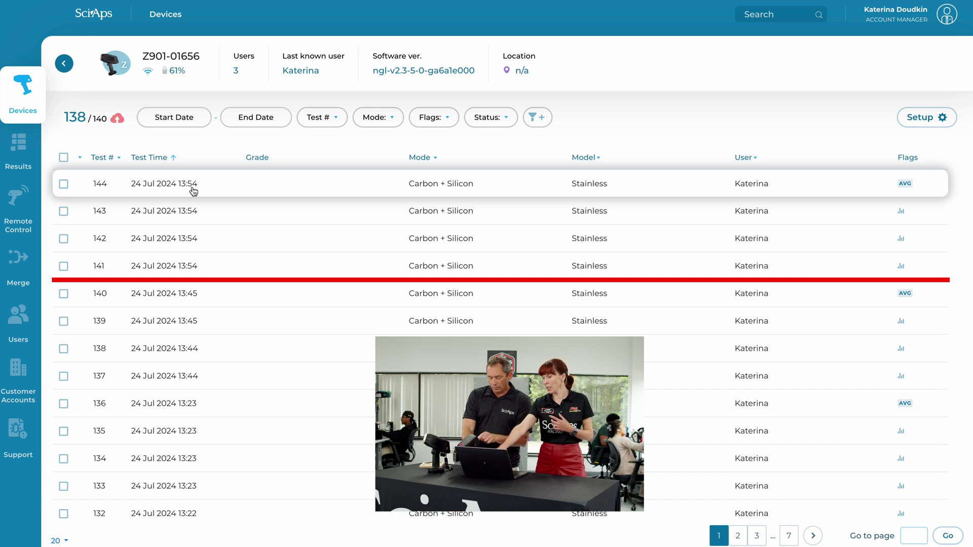
- View test #144 and its averaged tests on the AVG tab, then return to Devices
click(275, 189)
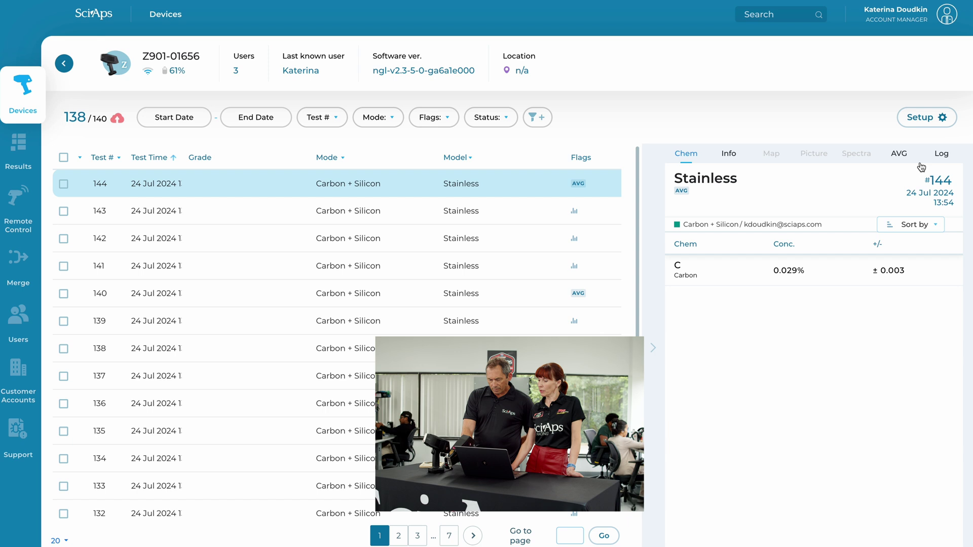
click(899, 154)
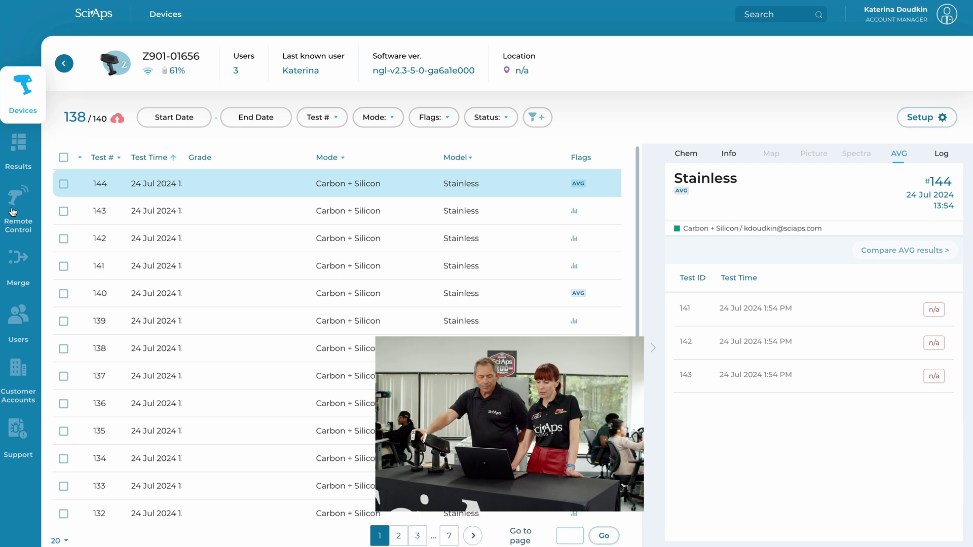
click(23, 92)
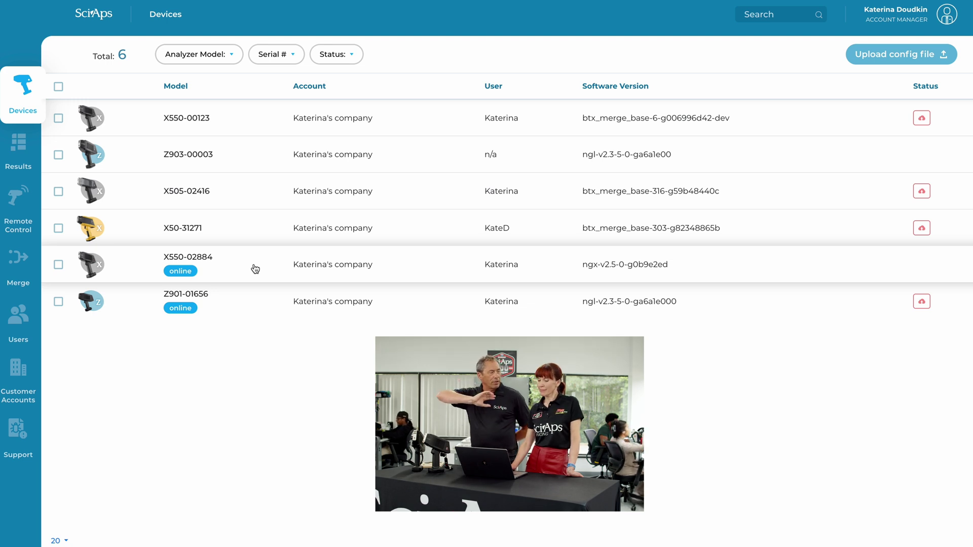
- Show the Results page listing tests from all analyzers
click(23, 148)
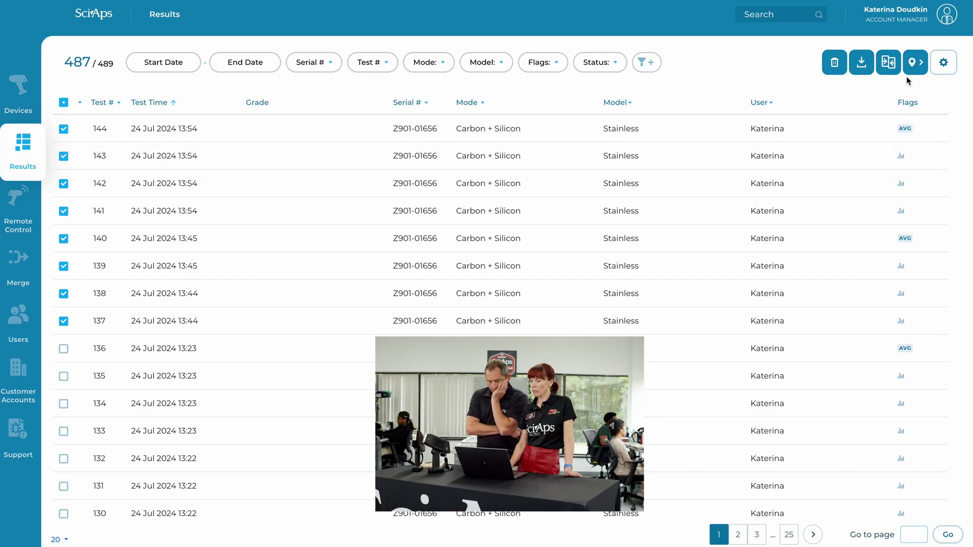
- Compare the eight checked tests, move #141 to second place, then view test #144's details
click(889, 63)
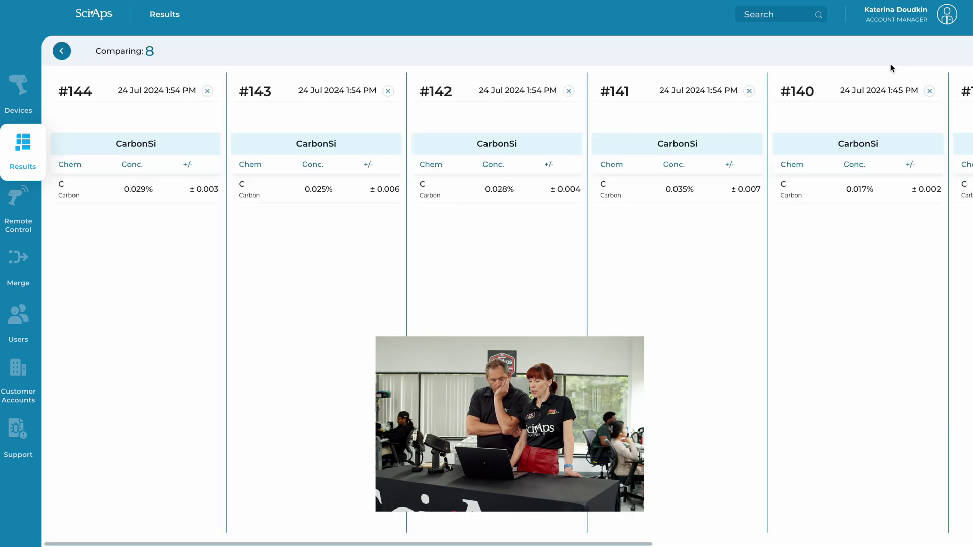
drag(523, 245, 692, 182)
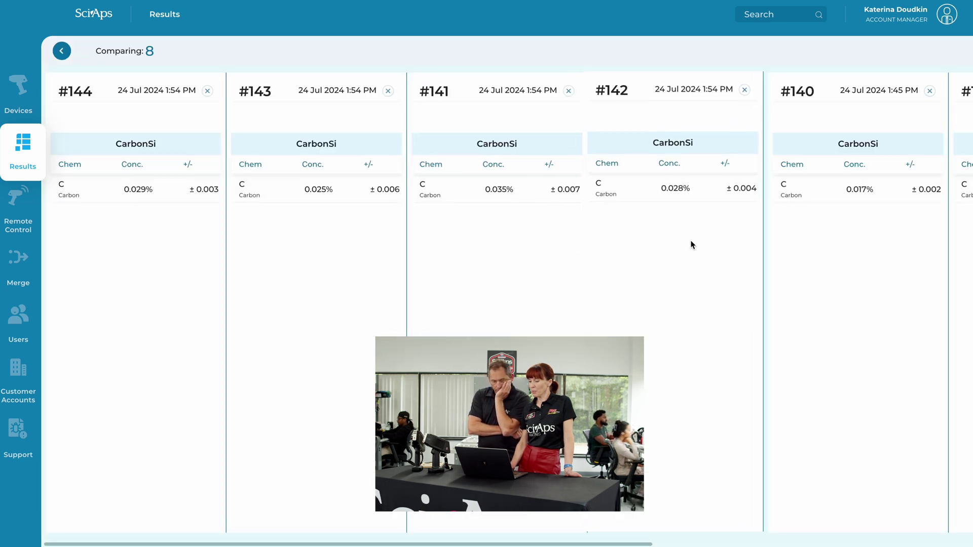
drag(502, 256, 318, 255)
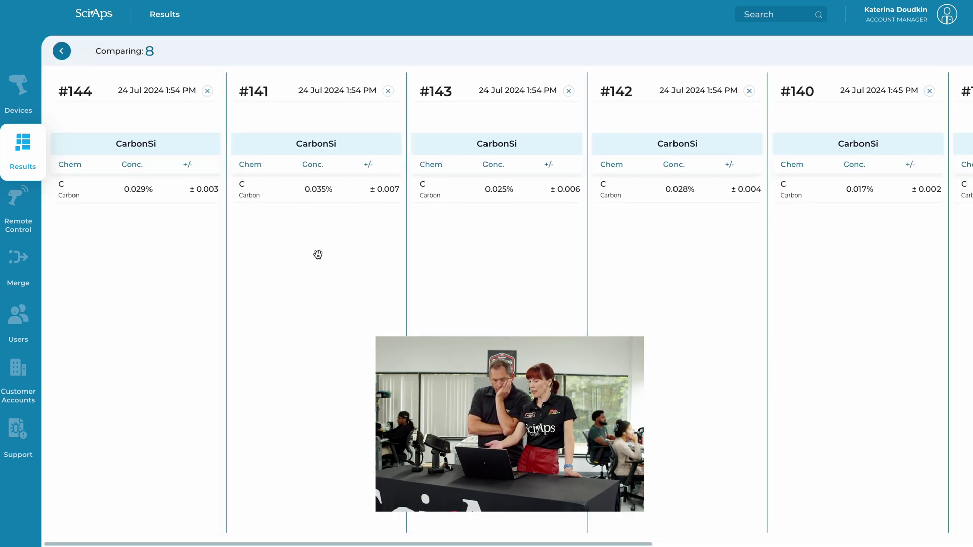
click(64, 56)
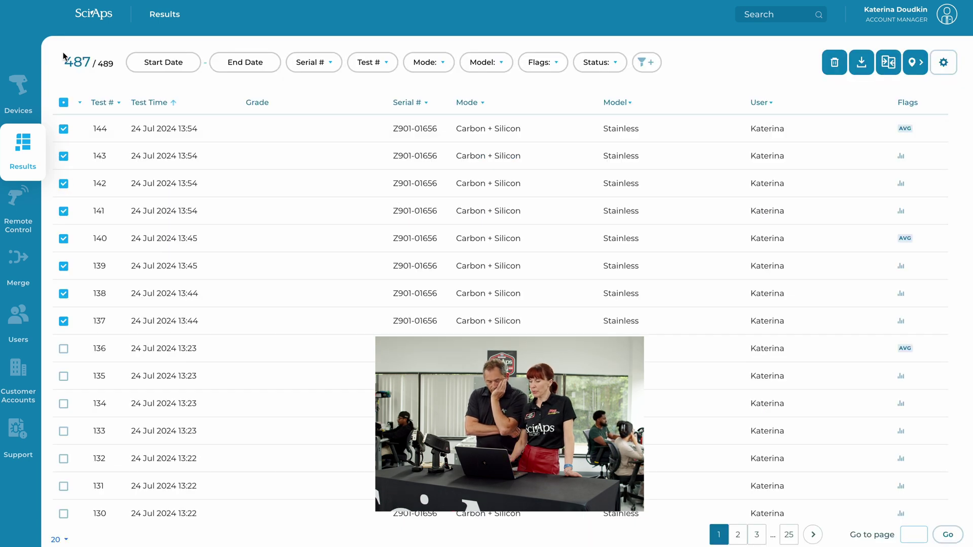
click(346, 129)
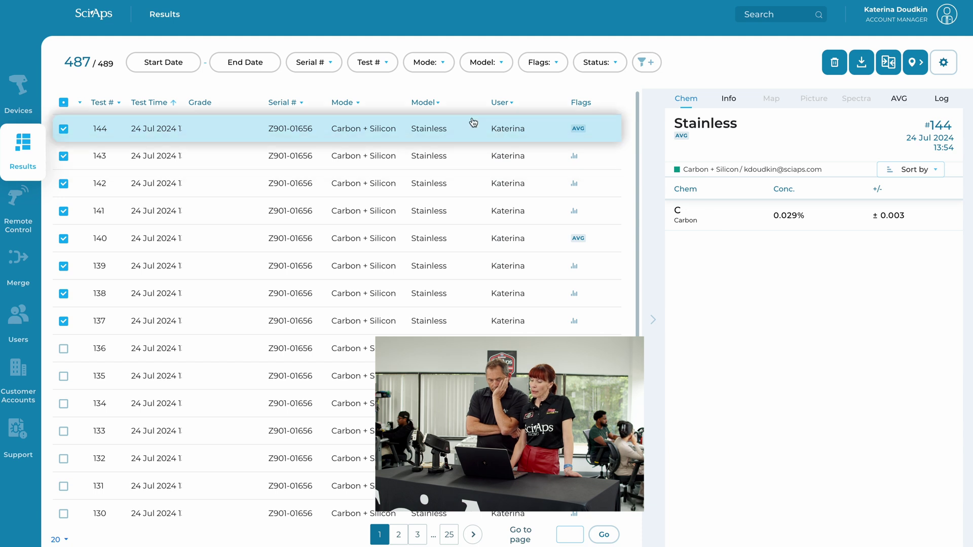
- View tests 140 and 143, then show alloy test #51's spectrum on its own page and return
click(272, 236)
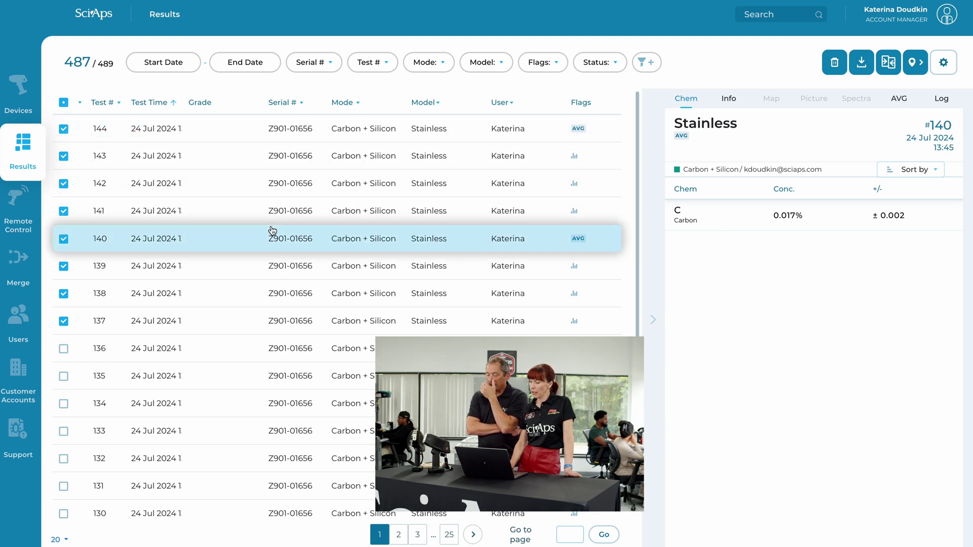
click(306, 156)
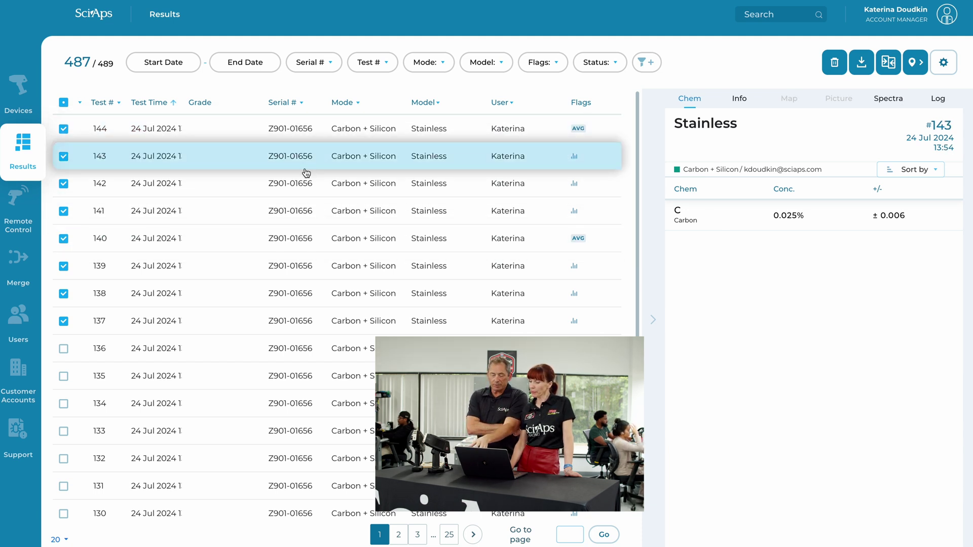
click(888, 98)
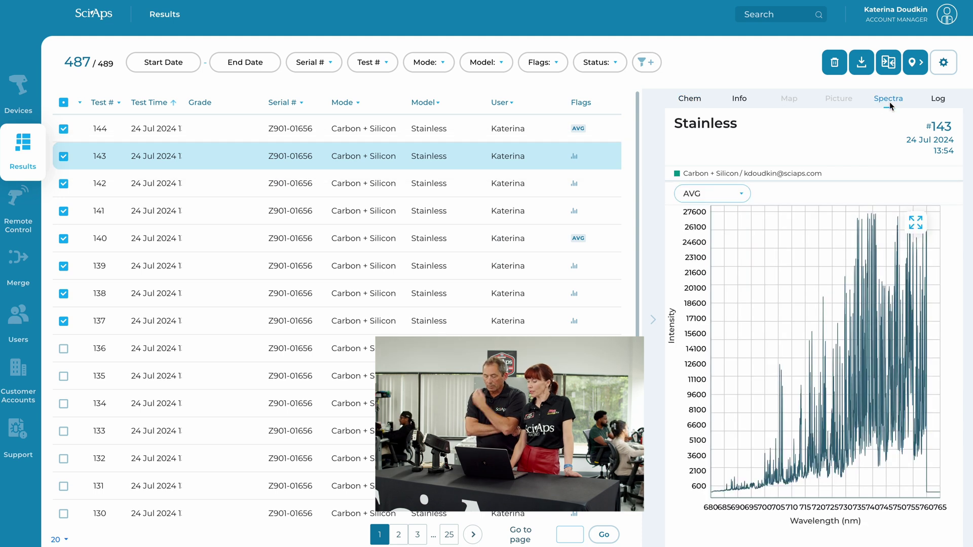
scroll(395, 238, down, 3)
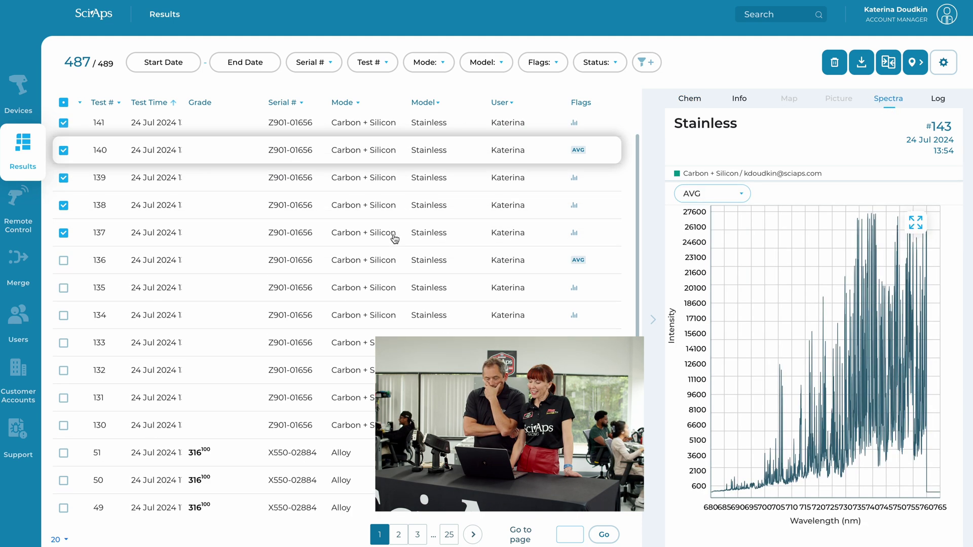
scroll(395, 238, down, 3)
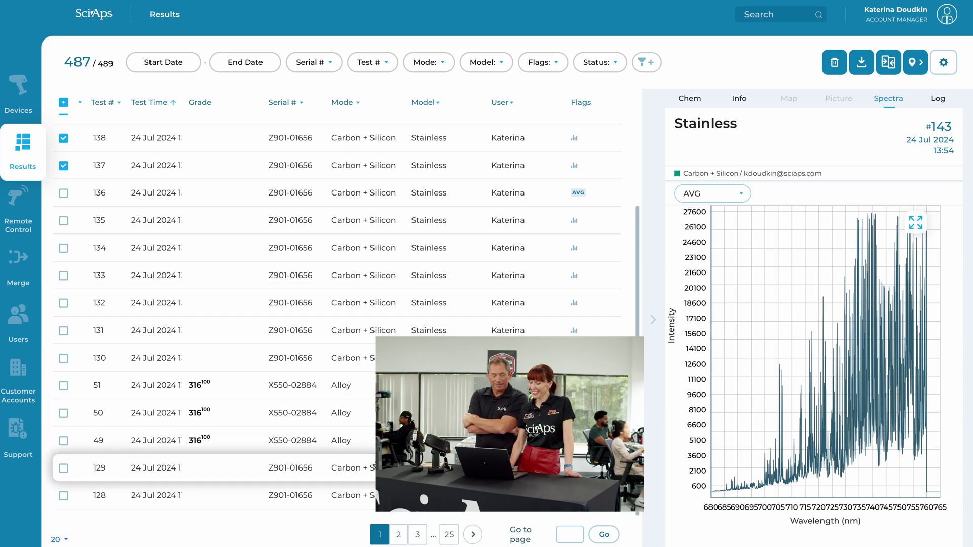
click(380, 385)
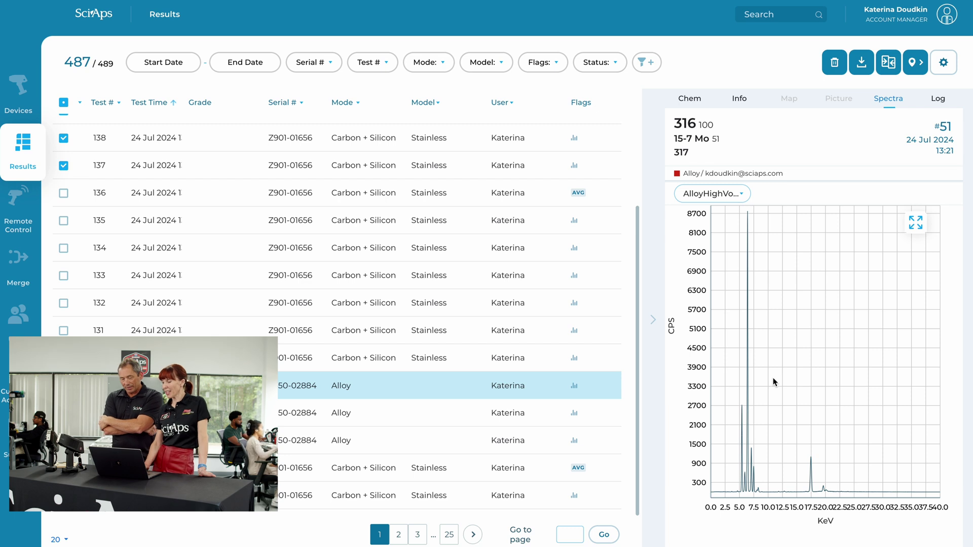
click(915, 223)
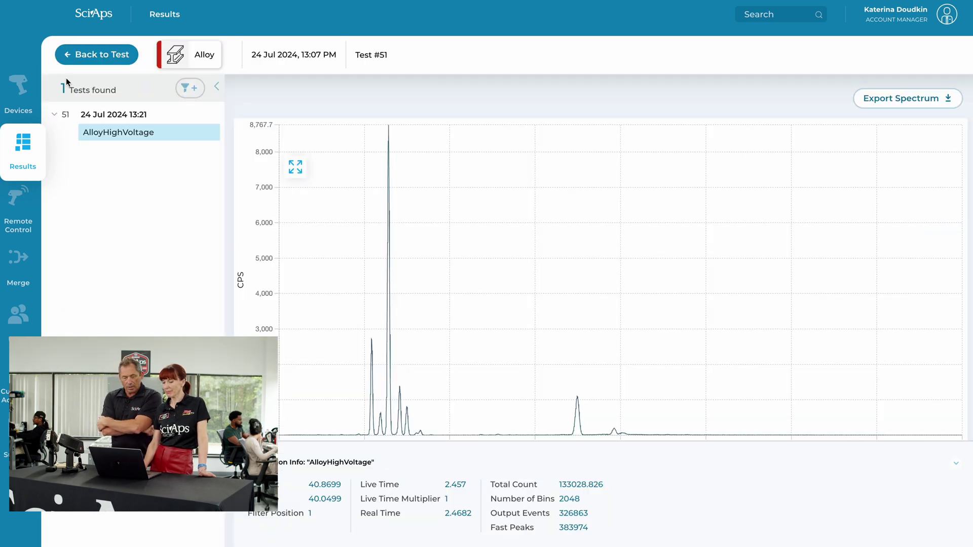
click(65, 56)
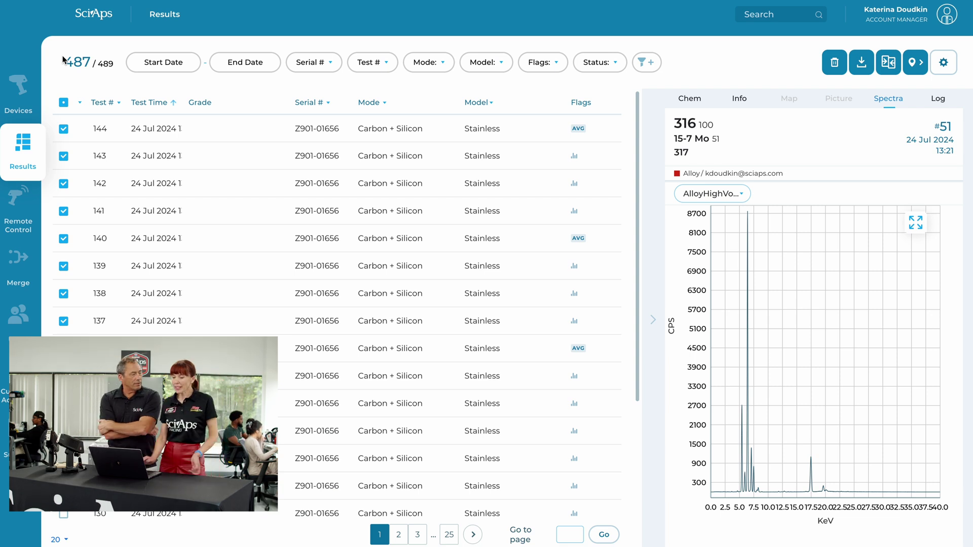
- Toggle the test selection off, then select and tick analyzer Z901-01656 on the device list
click(63, 102)
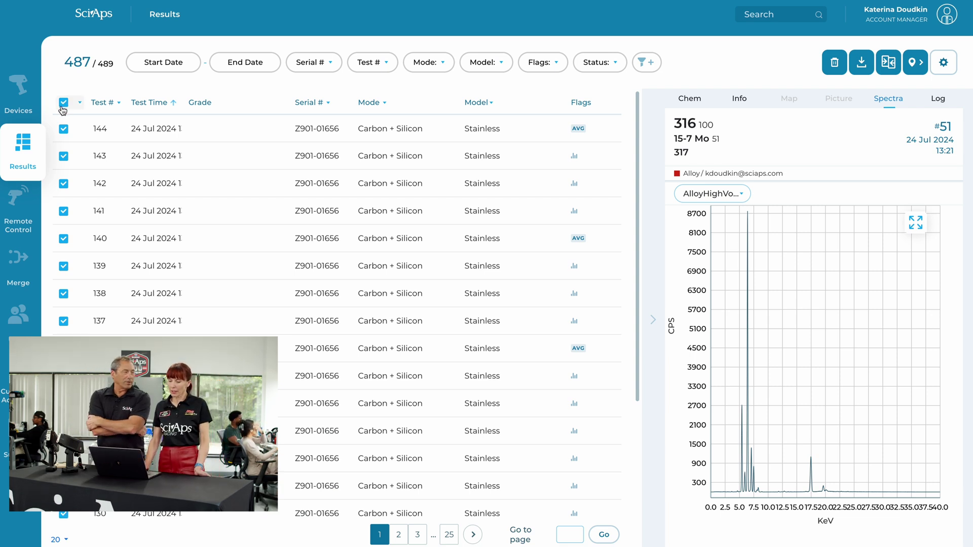
click(63, 102)
click(24, 88)
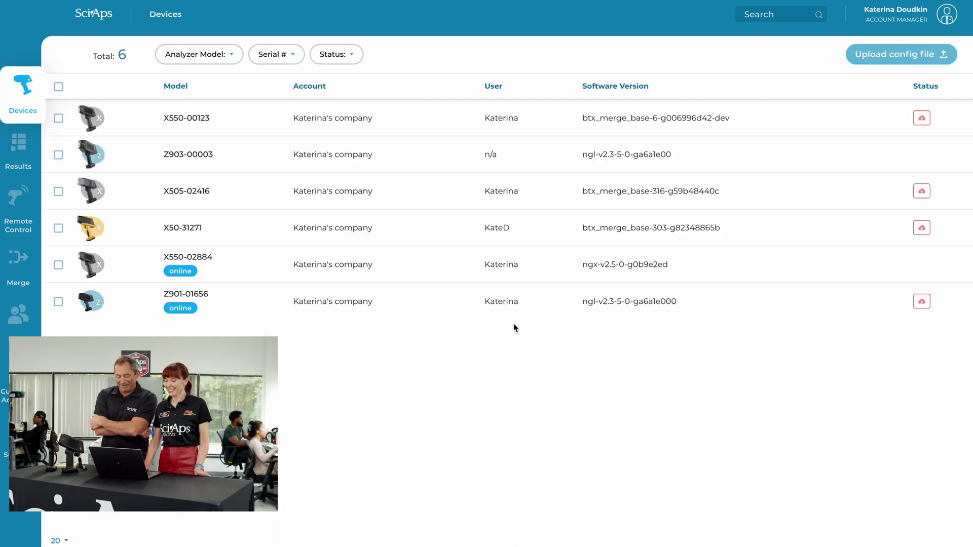
click(431, 310)
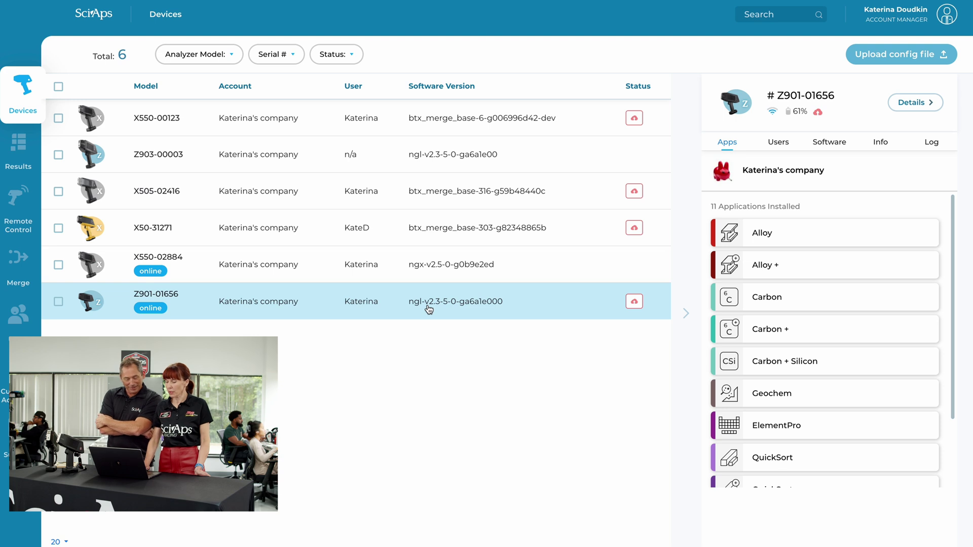
click(60, 302)
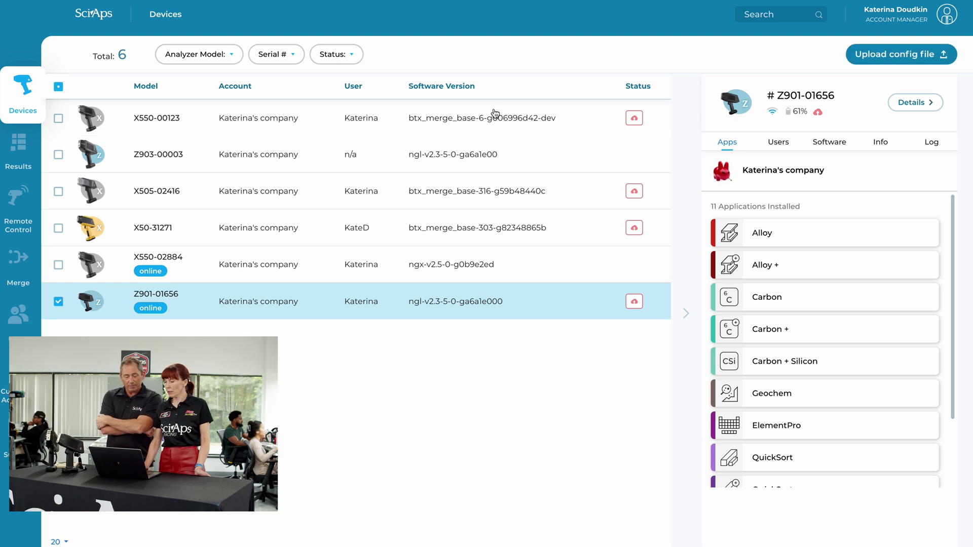
click(881, 56)
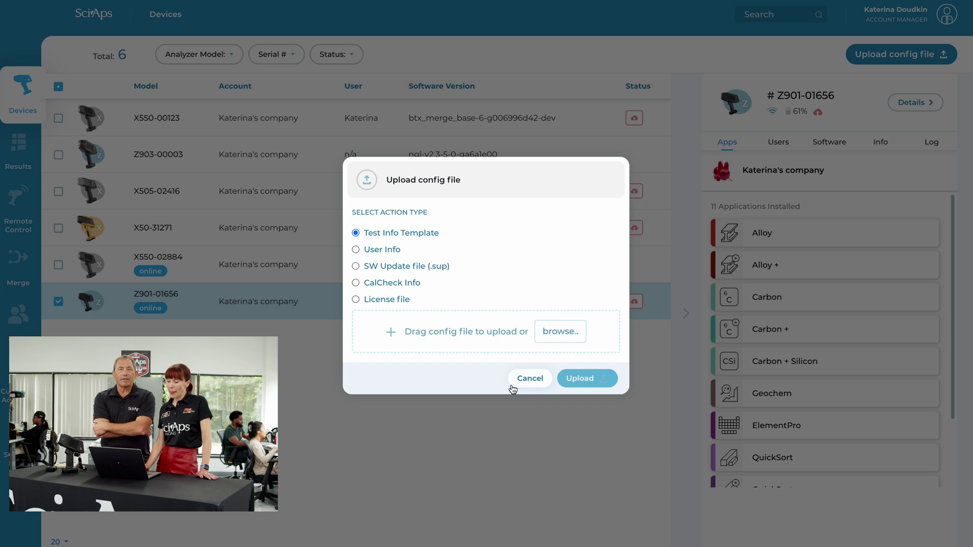
click(527, 377)
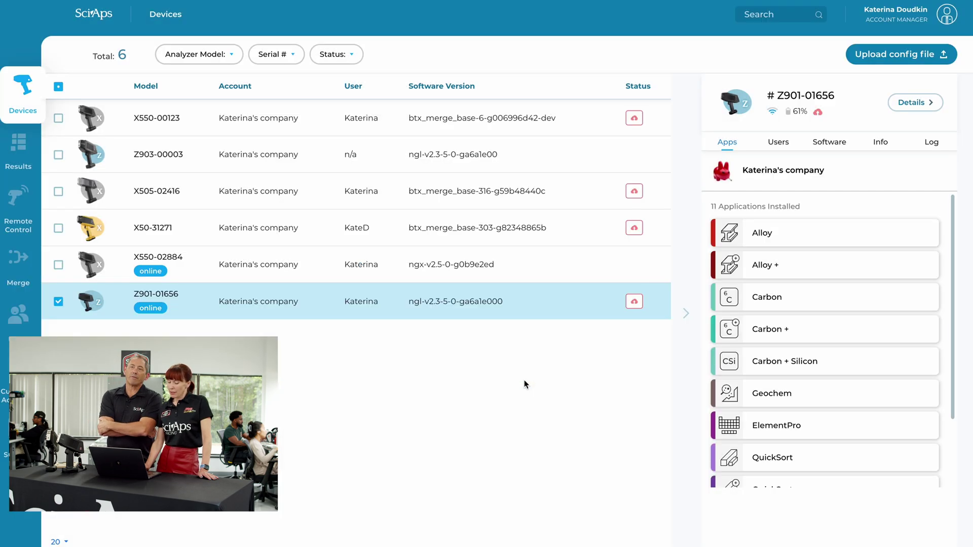
- Untick the checkbox for analyzer Z901-01656
click(58, 302)
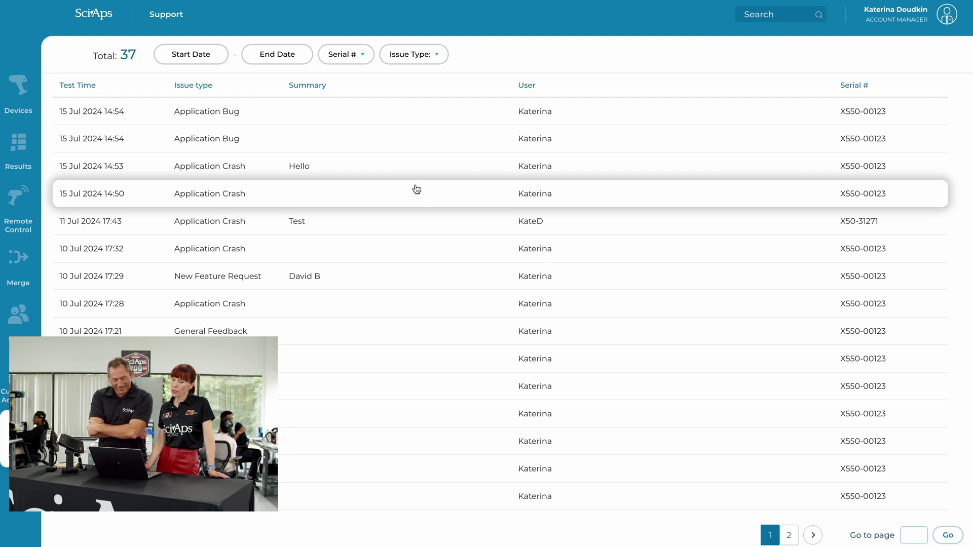
- Open the 15 Jul 14:54 X550-00123 Application Bug report with its log full screen
click(269, 112)
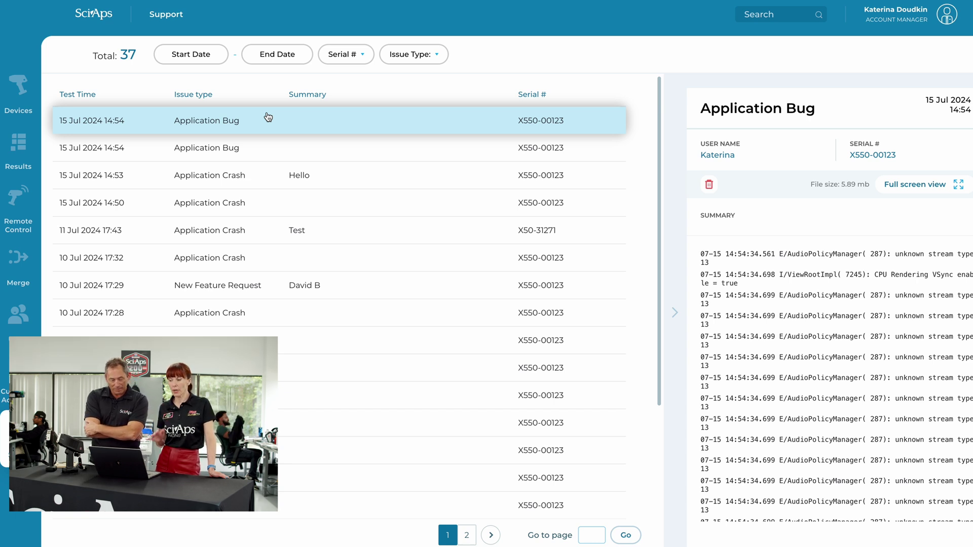
click(918, 185)
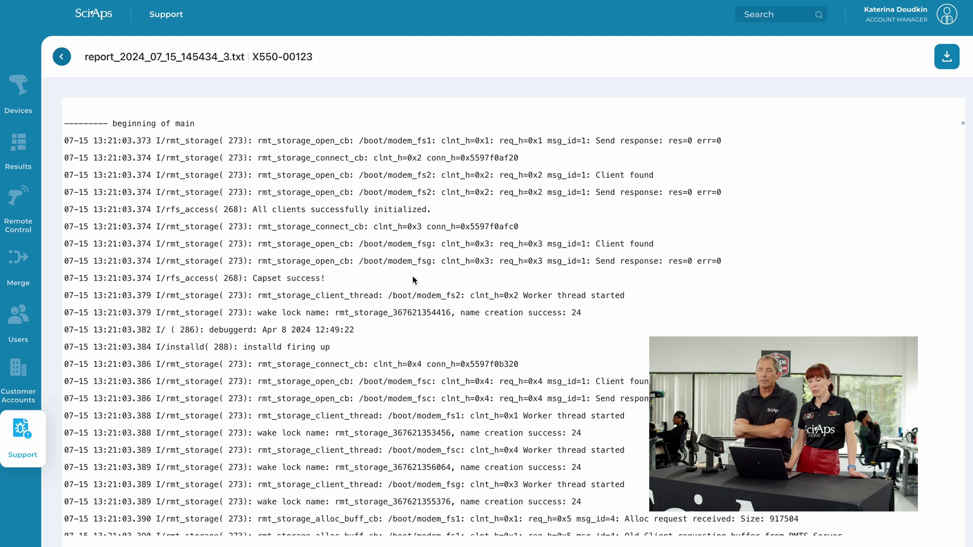
scroll(413, 276, down, 10)
scroll(413, 276, down, 10)
scroll(413, 275, down, 3)
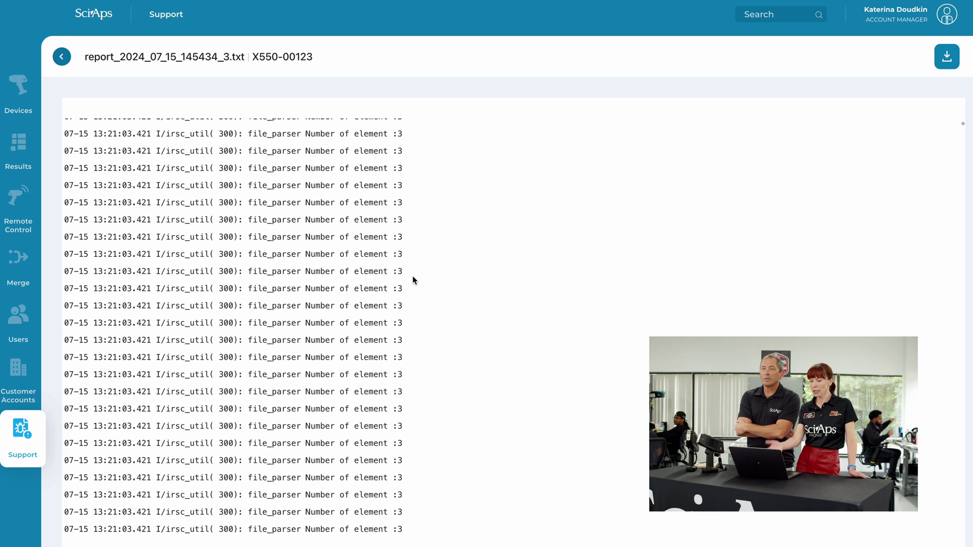